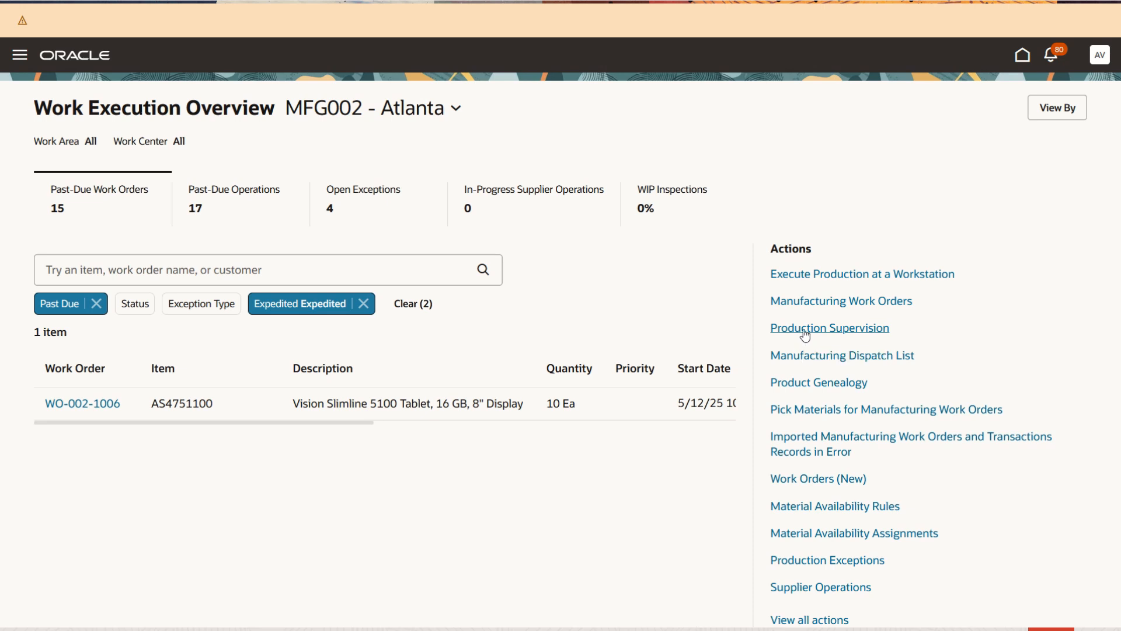
# Step: Open Production Supervision and review the 1-Tablet Assembly work center's shift metrics and the details of Workstation-1
pyautogui.click(805, 331)
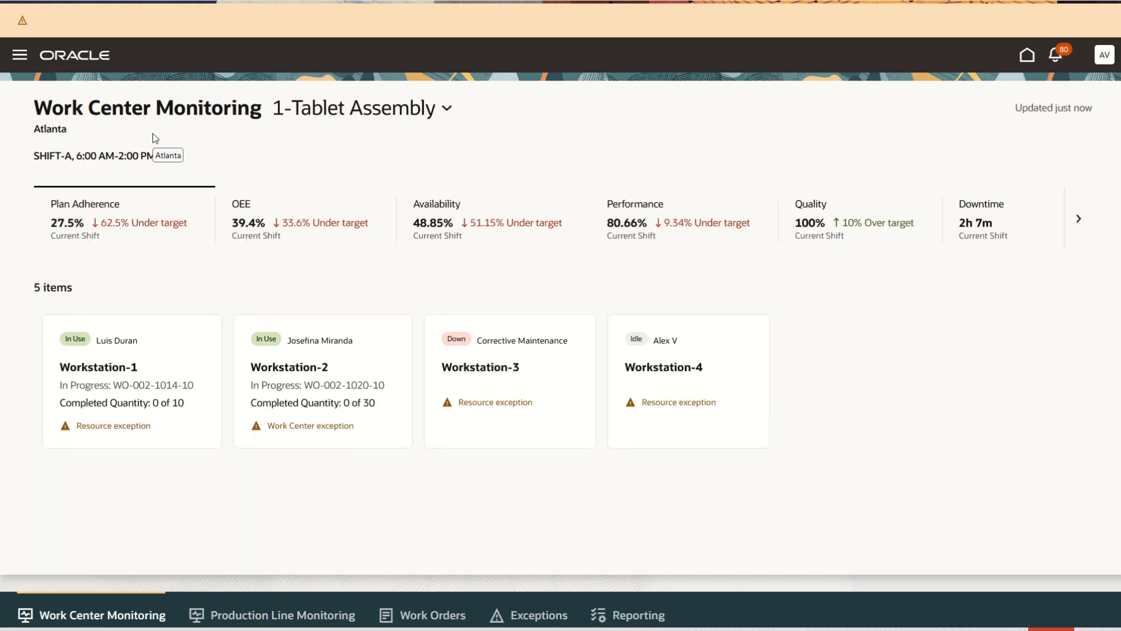
pyautogui.click(351, 108)
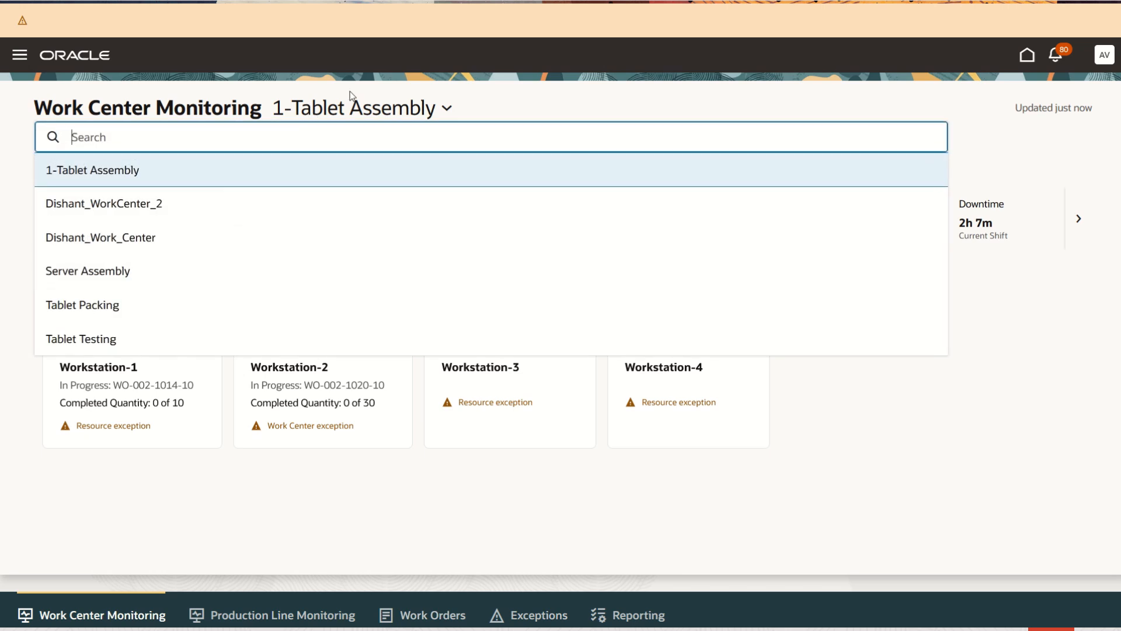
pyautogui.click(362, 82)
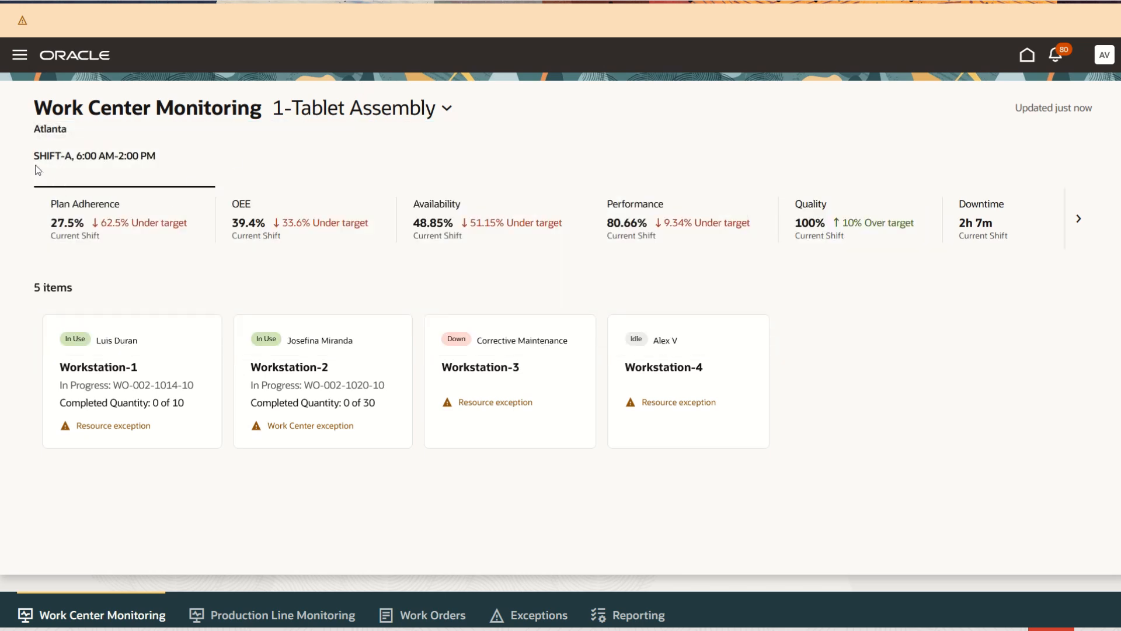
pyautogui.moveTo(36, 168); pyautogui.dragTo(169, 163)
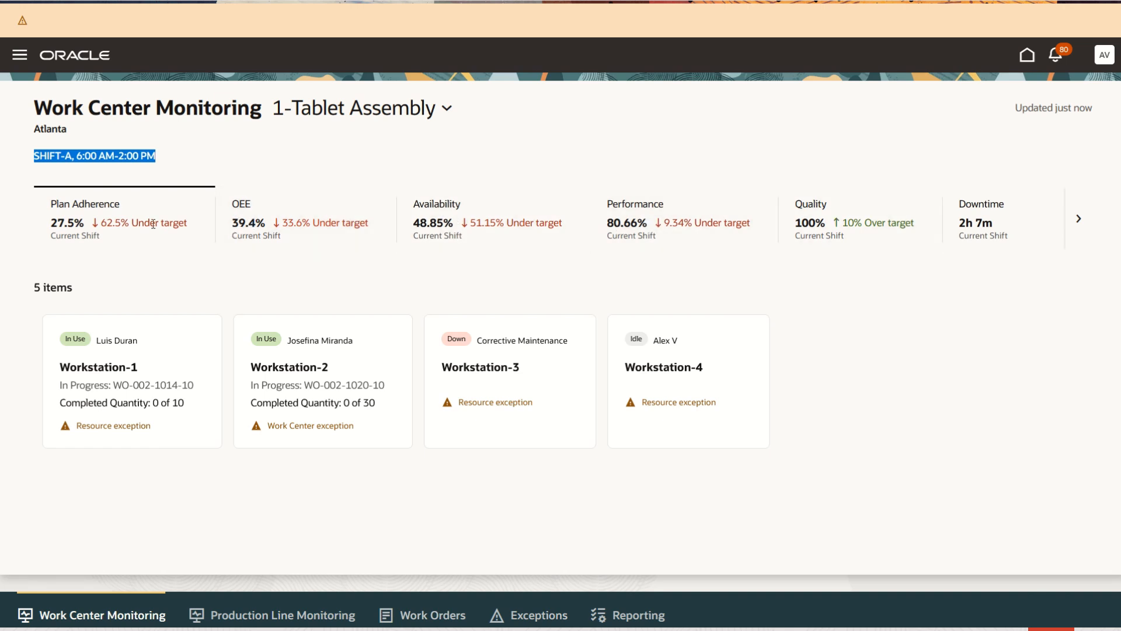
pyautogui.click(1079, 226)
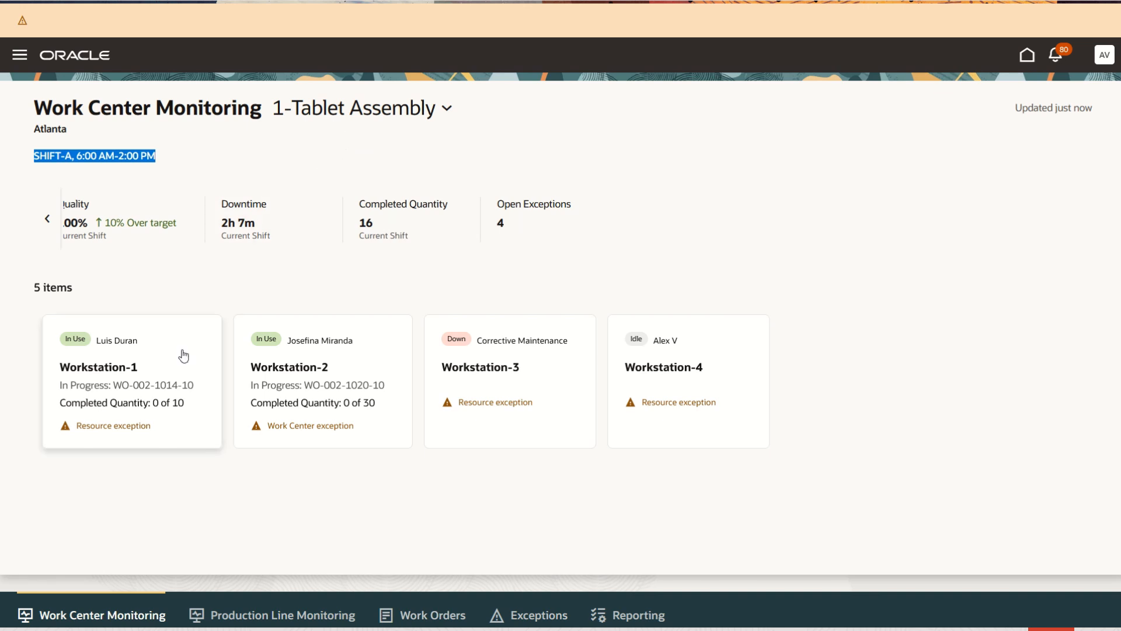
pyautogui.click(130, 397)
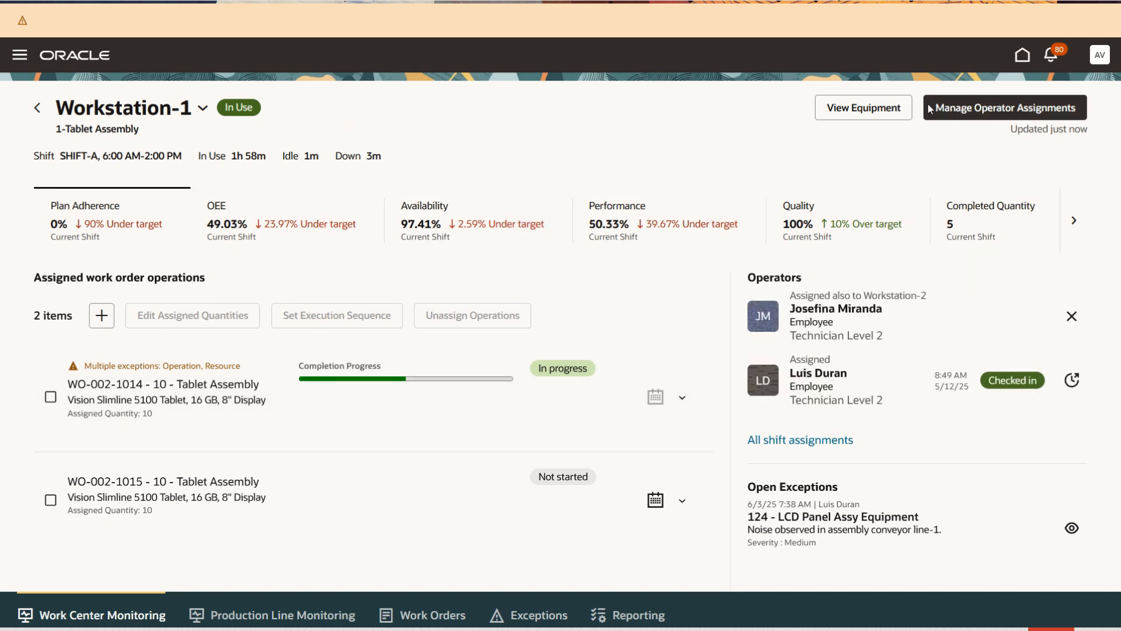
pyautogui.click(32, 108)
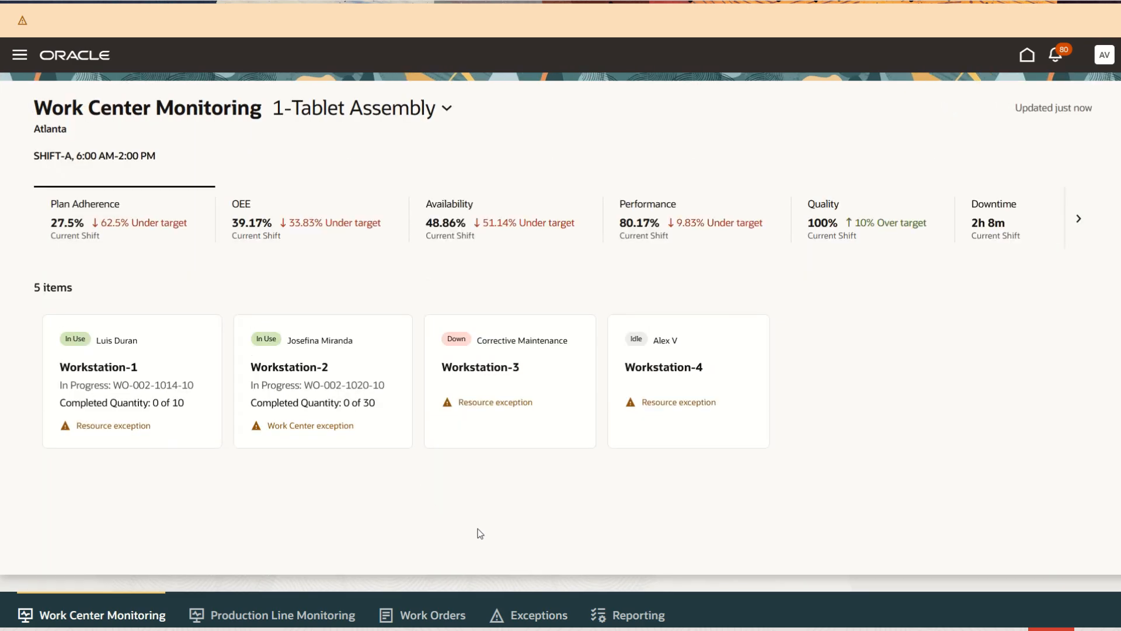
# Step: Create a shift report for the 1-Tablet Assembly work center covering SHIFT-A, 6/3/25 6:00 AM - 6/3/25 2:00 PM
pyautogui.click(639, 615)
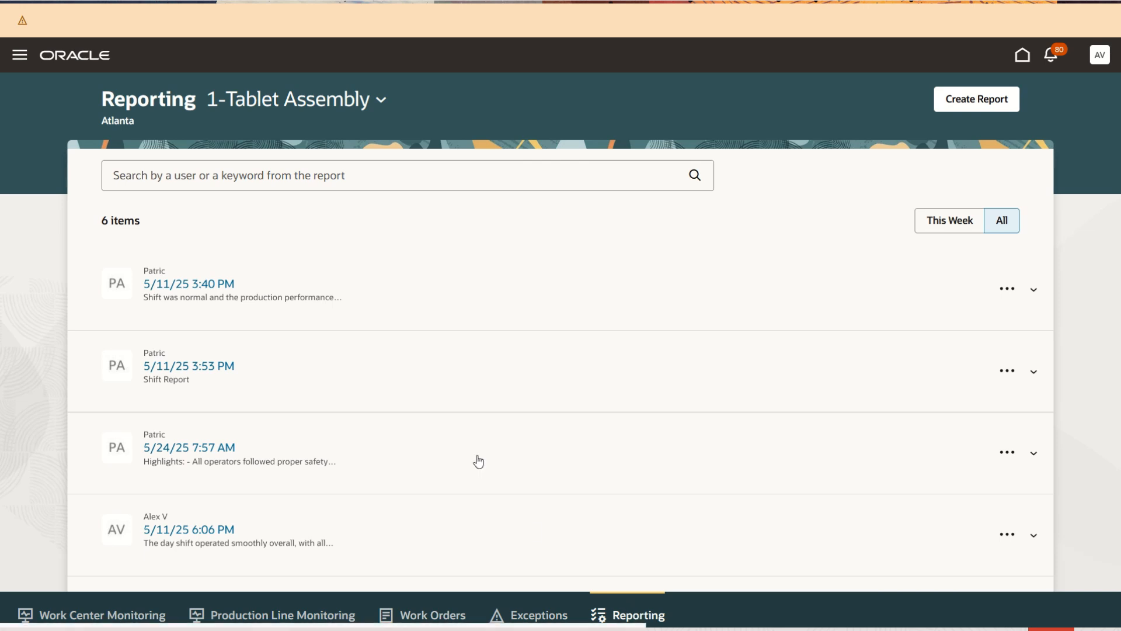
pyautogui.click(970, 107)
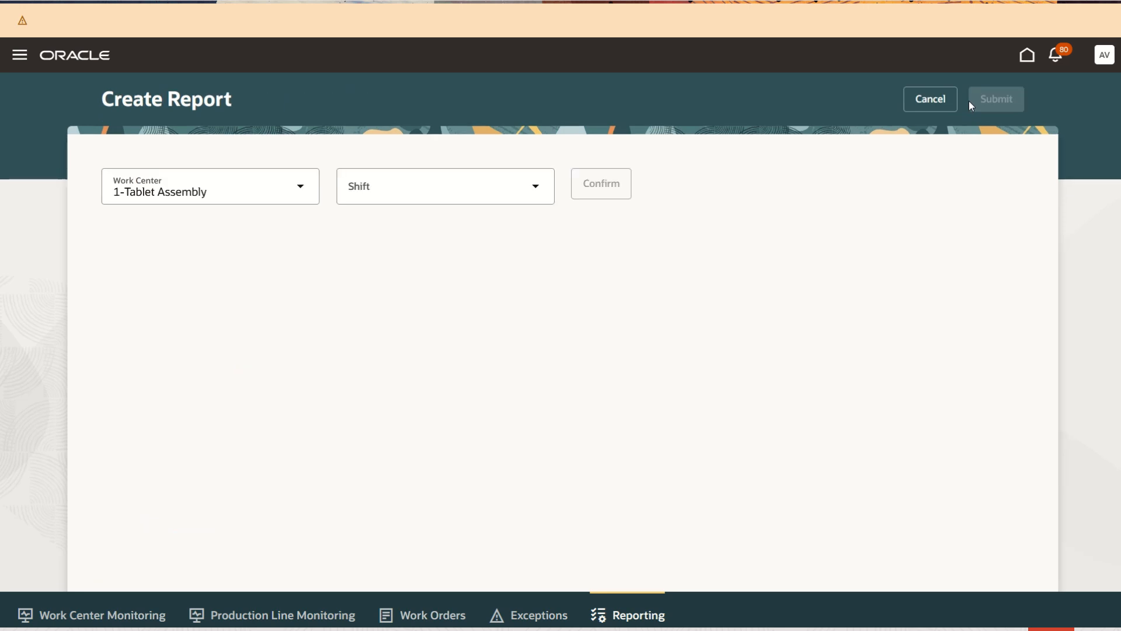
pyautogui.click(379, 185)
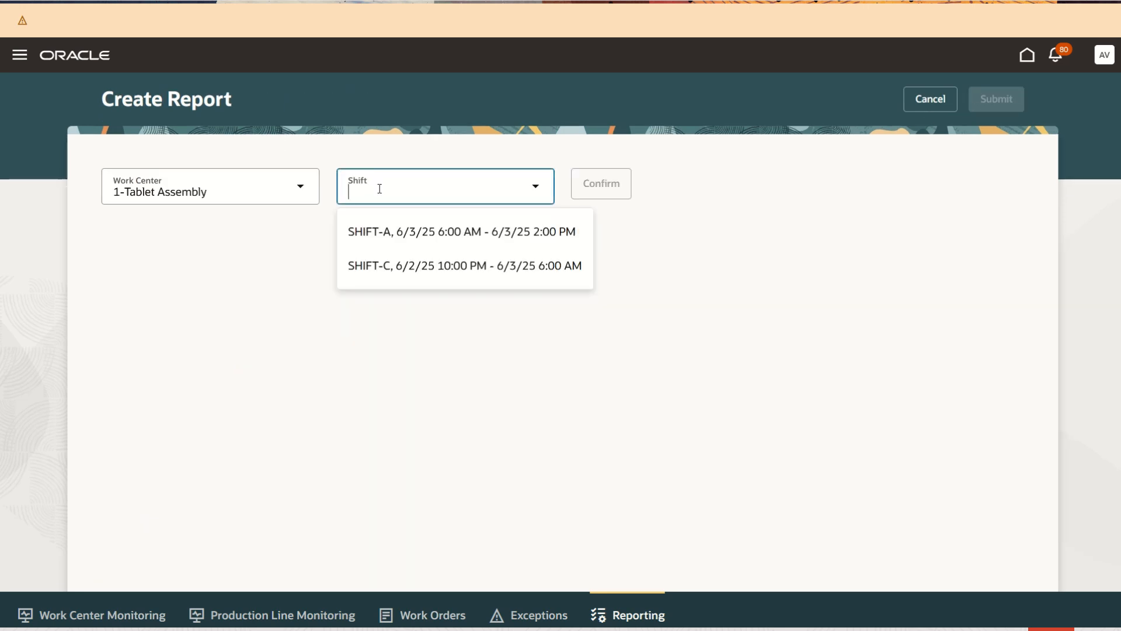
pyautogui.click(383, 232)
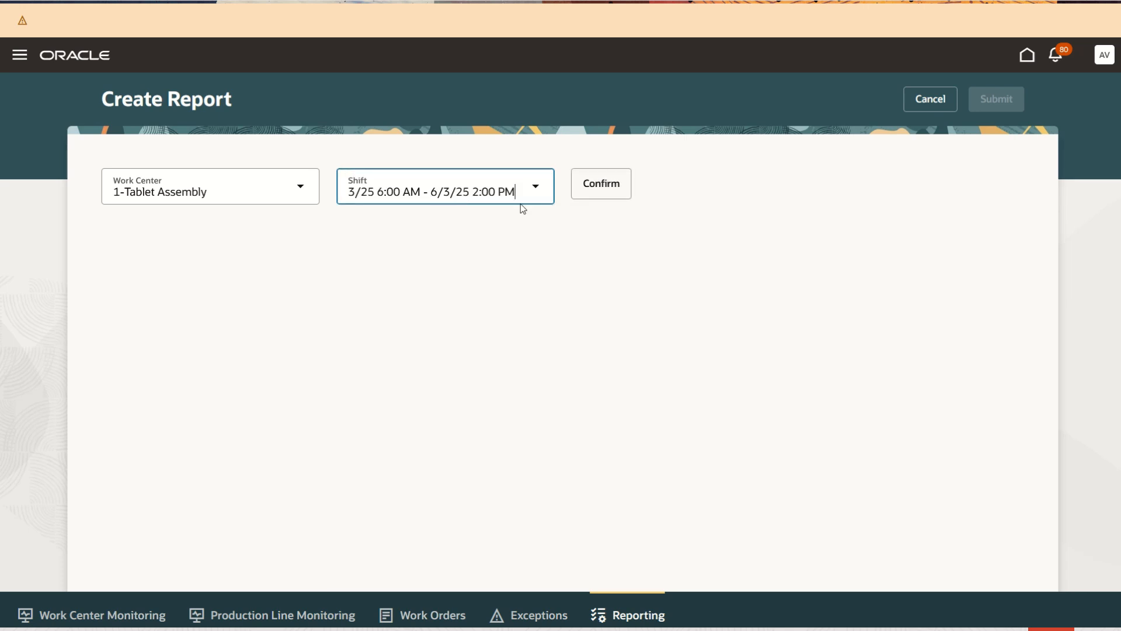
pyautogui.click(606, 195)
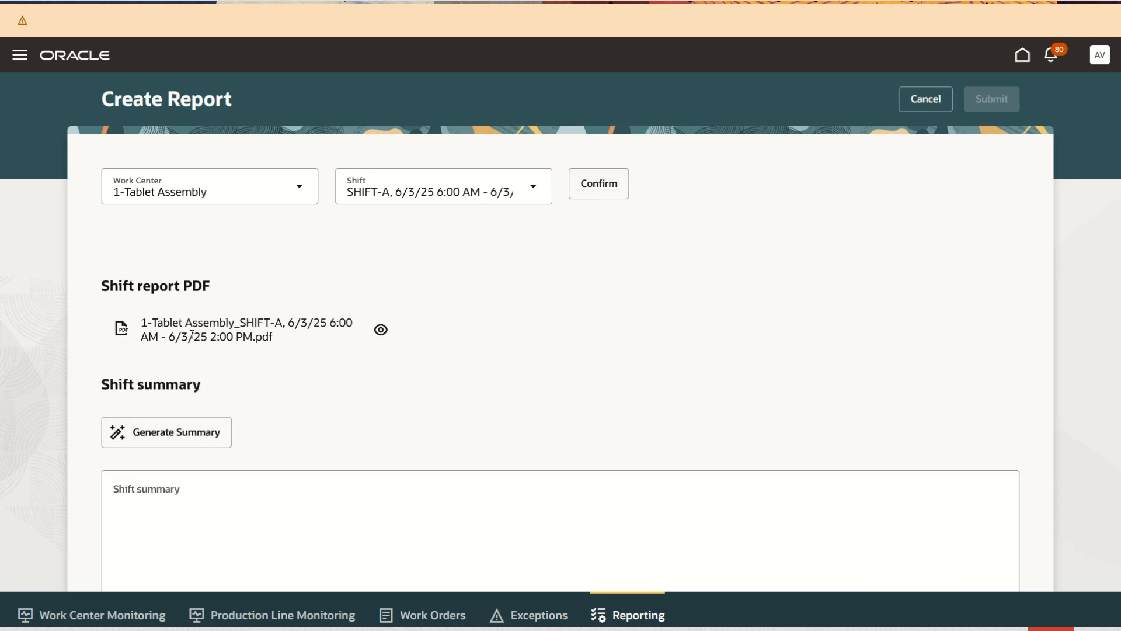
# Step: Examine the shift report PDF's performance overview, work orders, open exceptions, workstation downtime and operator check-ins, and close it
pyautogui.click(381, 330)
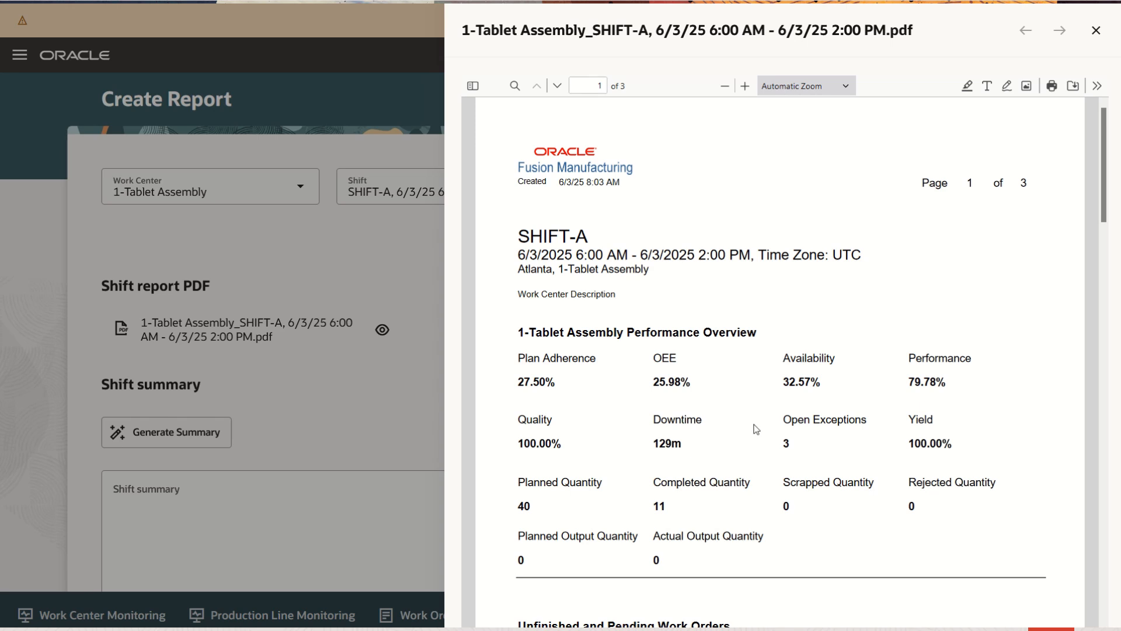
pyautogui.scroll(-5, 757, 441)
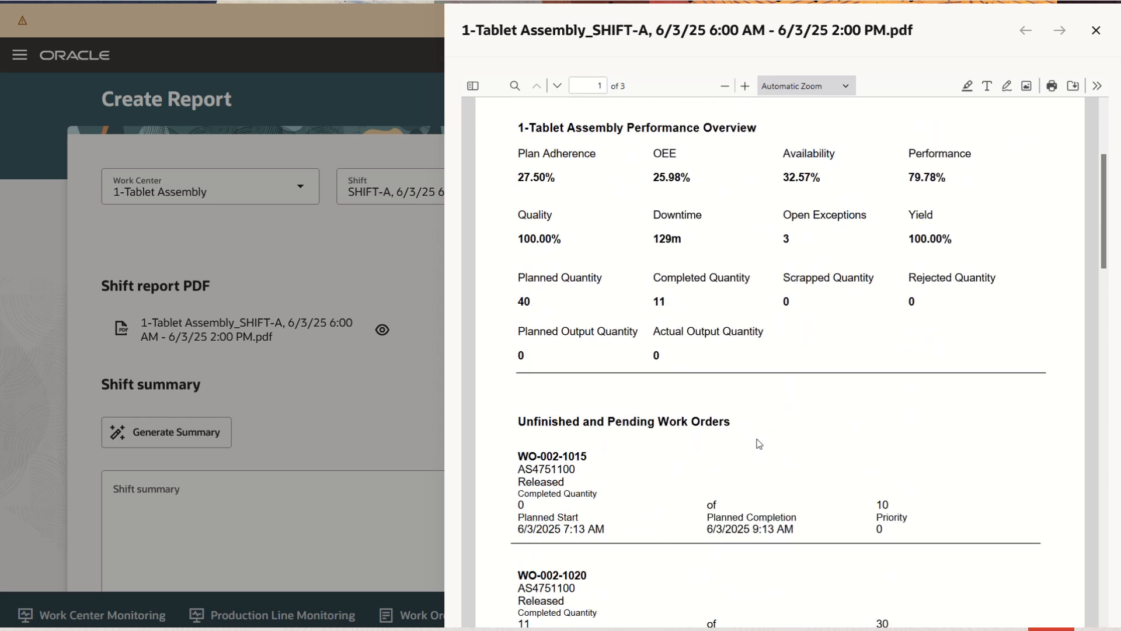
pyautogui.scroll(-5, 759, 444)
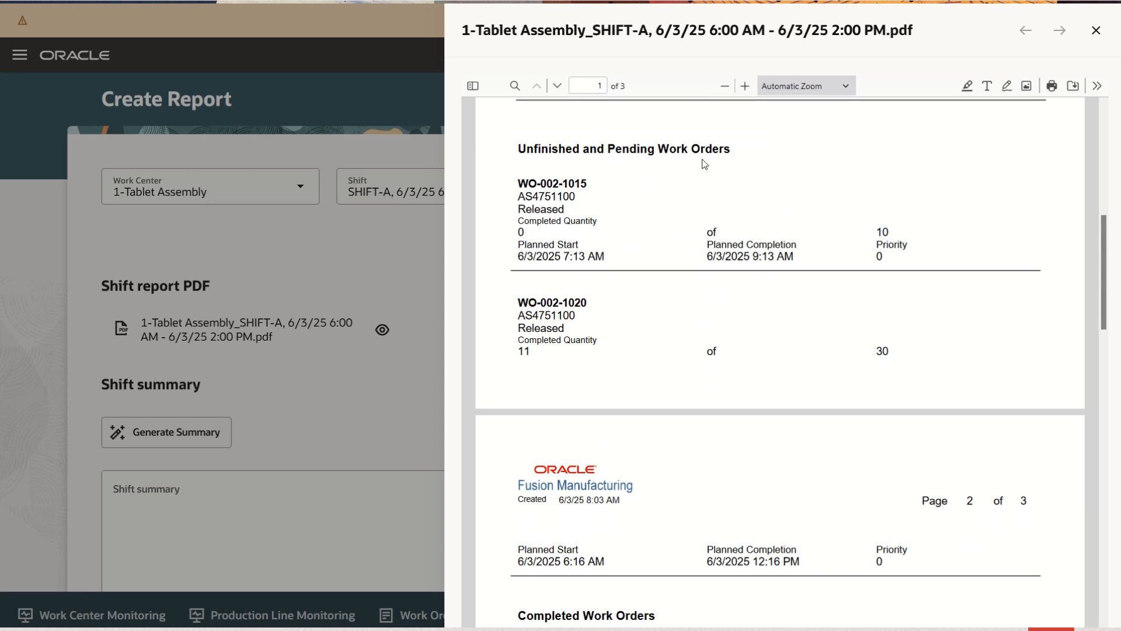
pyautogui.scroll(-3, 685, 398)
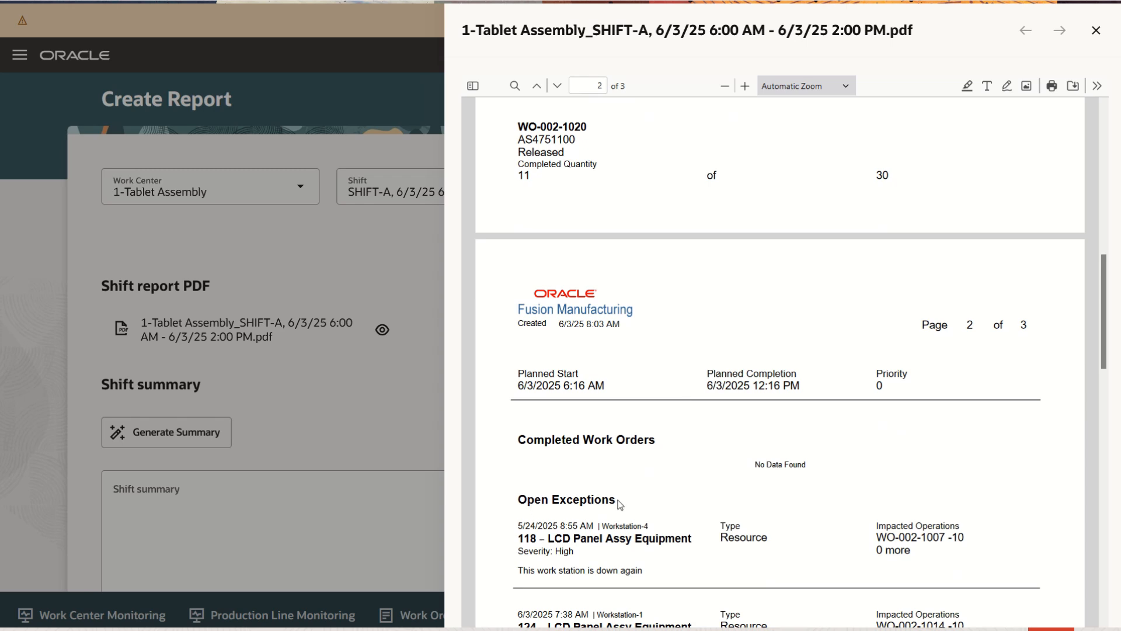
pyautogui.scroll(-3, 620, 505)
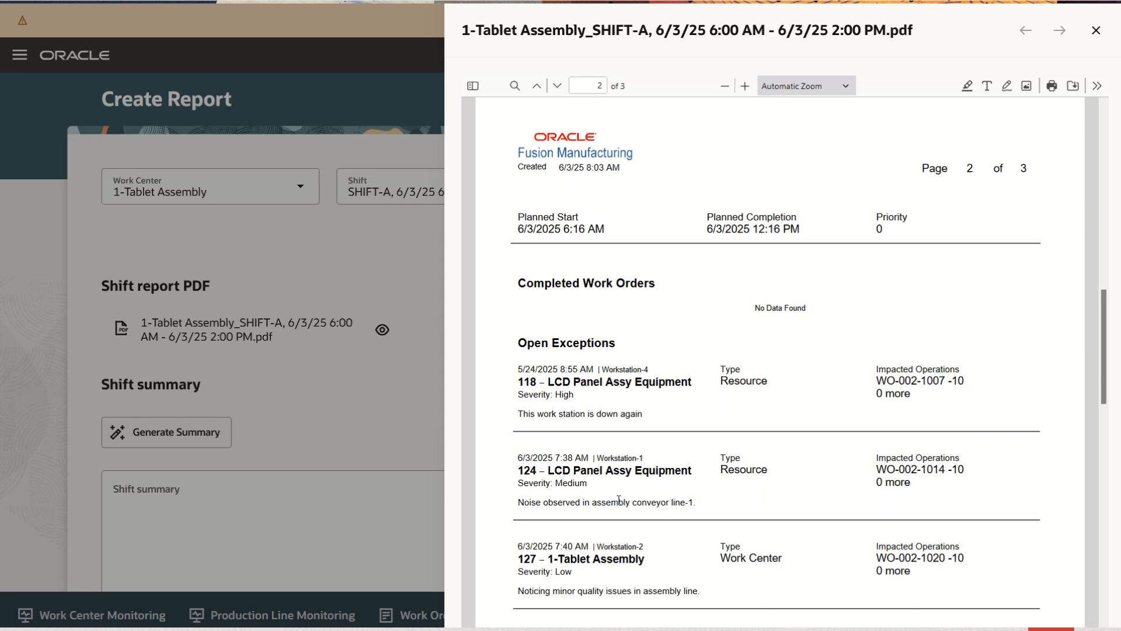
pyautogui.scroll(-3, 618, 500)
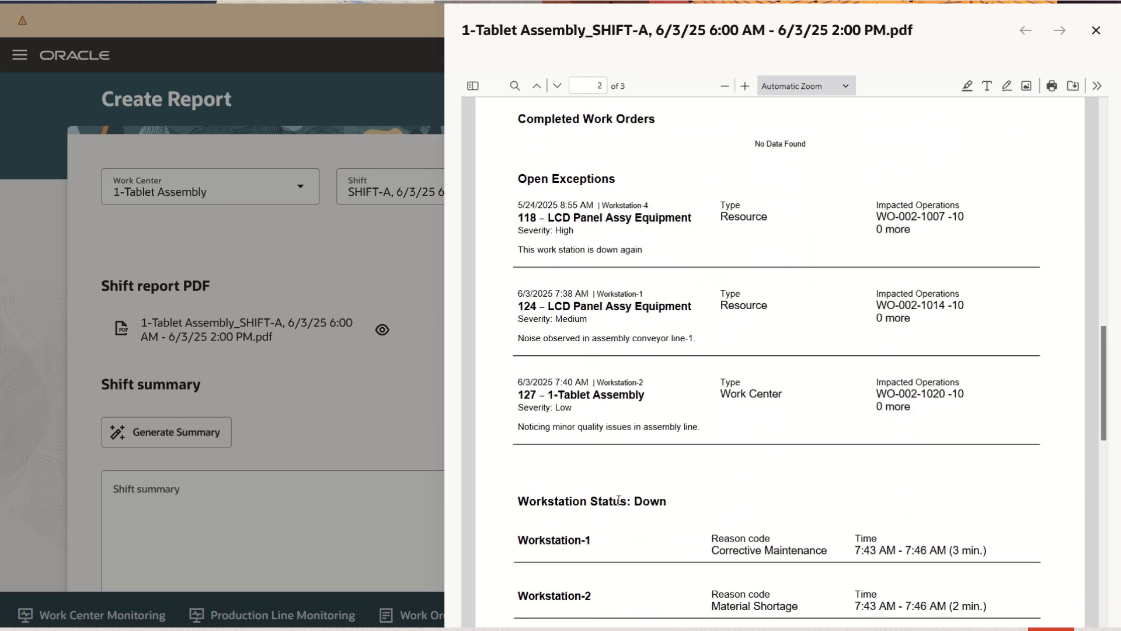
pyautogui.scroll(-4, 619, 502)
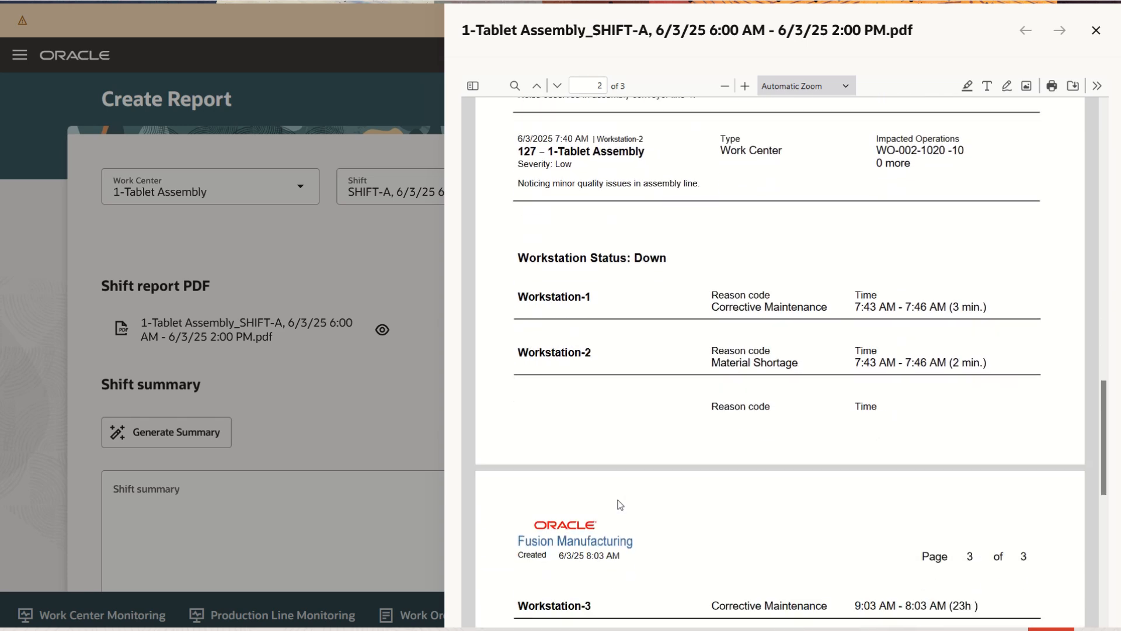
pyautogui.scroll(-1, 620, 505)
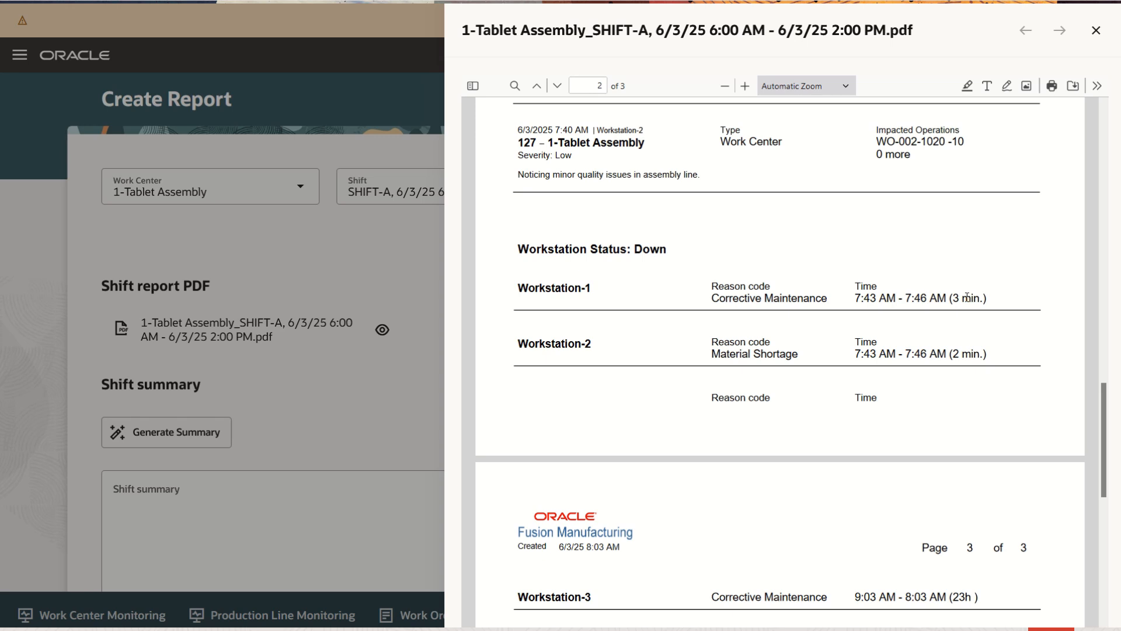
pyautogui.scroll(-1, 967, 296)
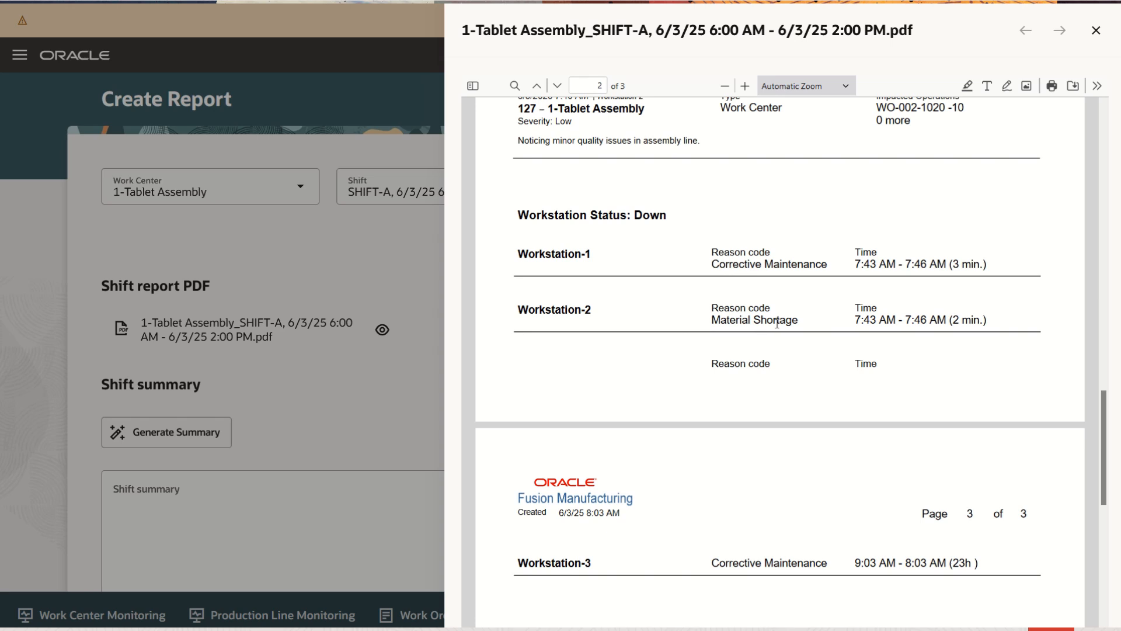
pyautogui.scroll(-2, 778, 327)
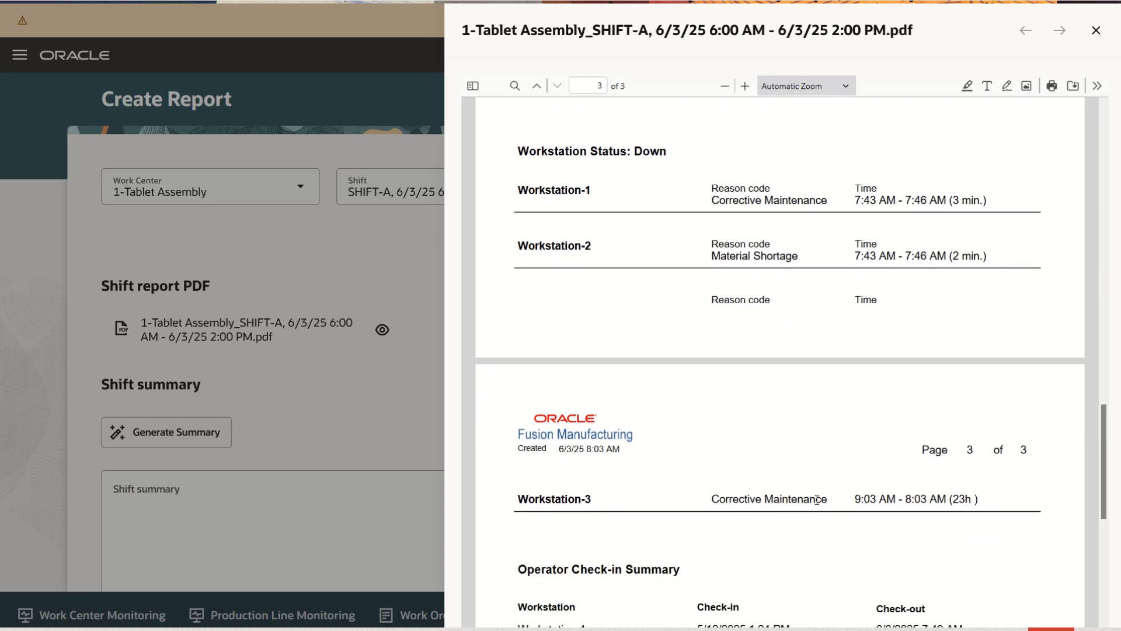
pyautogui.scroll(-3, 967, 496)
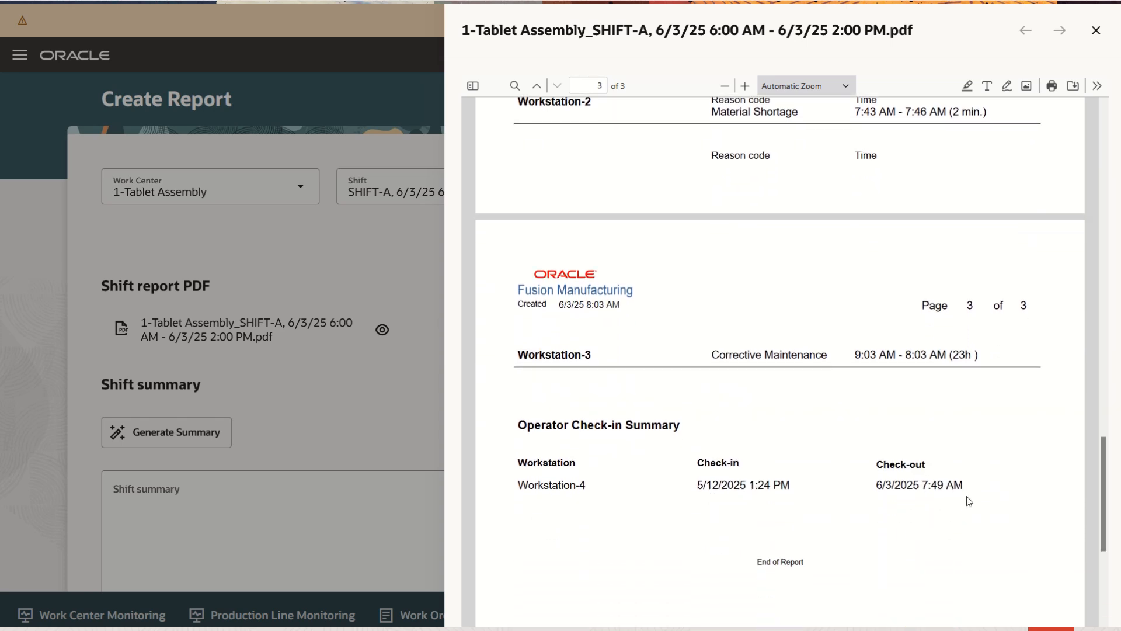
pyautogui.click(1095, 30)
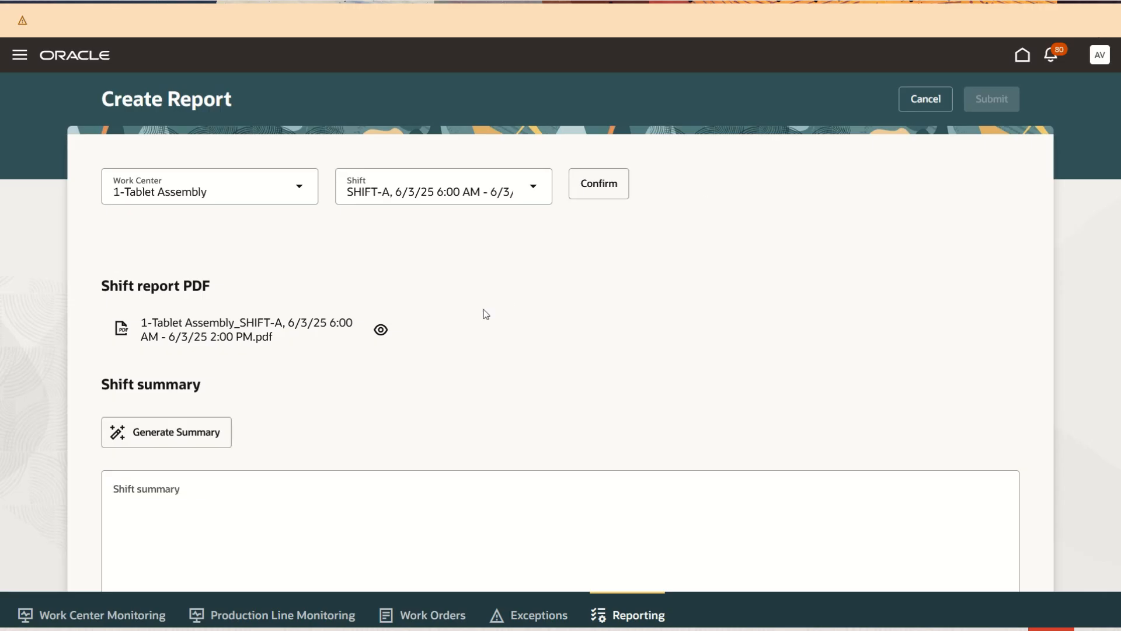
# Step: Generate the shift summary for the report, read it through, and submit the report
pyautogui.scroll(-1, 430, 414)
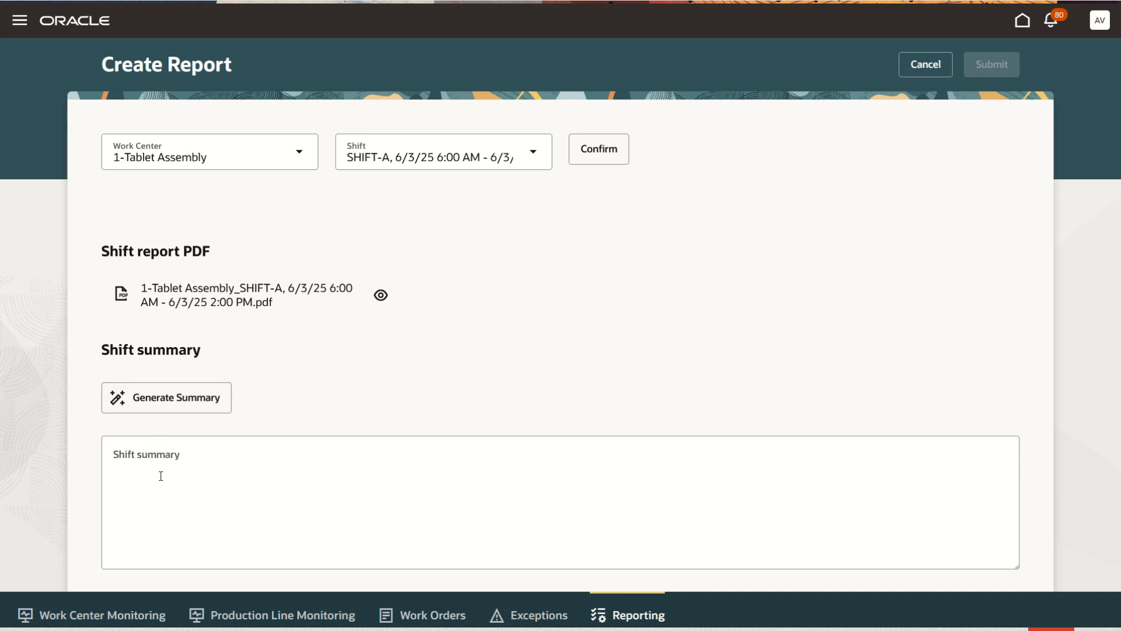
pyautogui.click(166, 409)
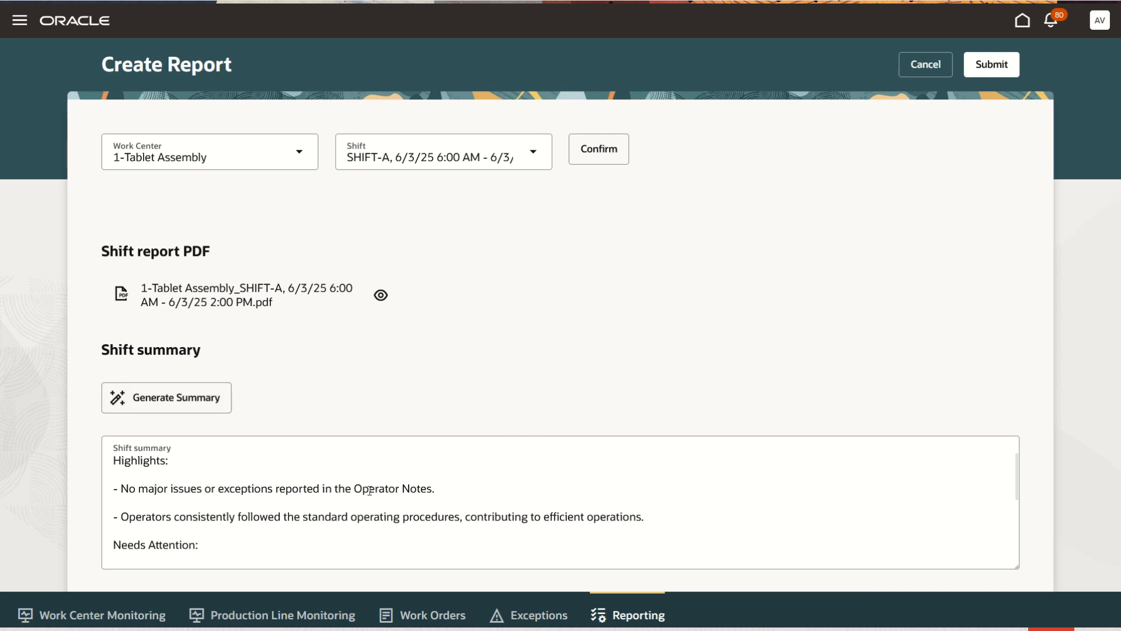
pyautogui.scroll(-4, 370, 490)
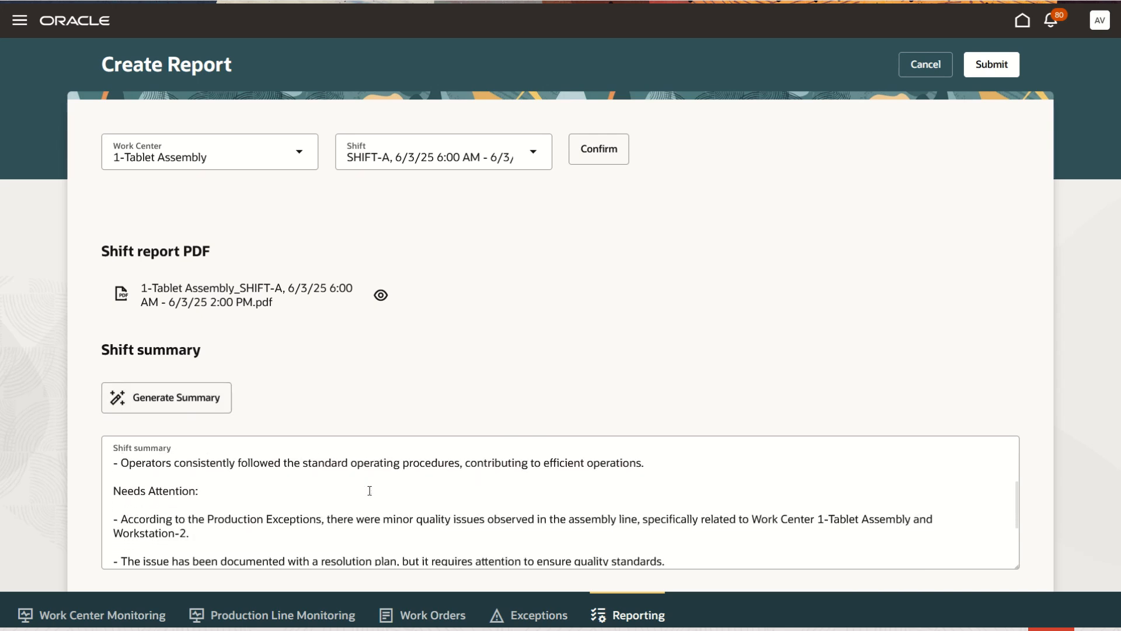
pyautogui.scroll(-1, 370, 490)
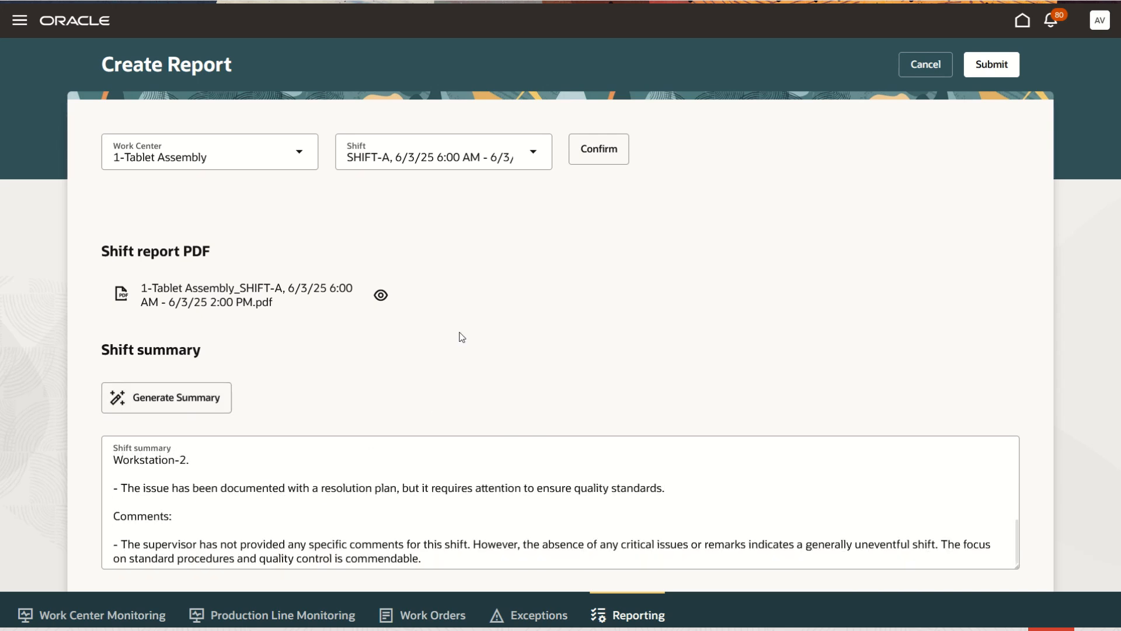
pyautogui.scroll(1, 475, 331)
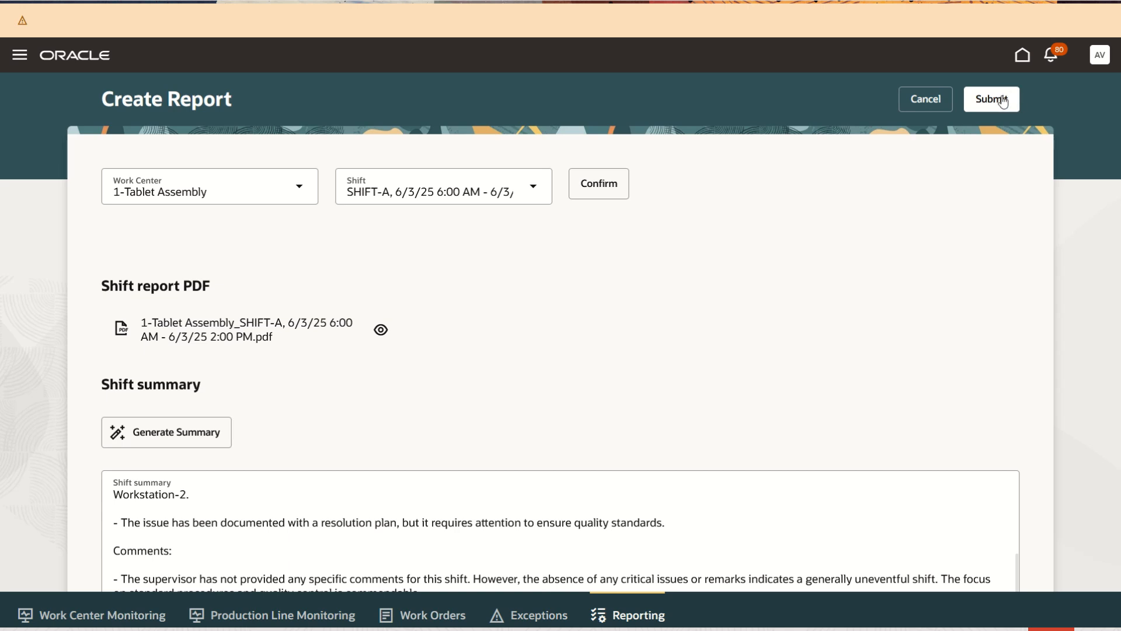
pyautogui.click(1002, 100)
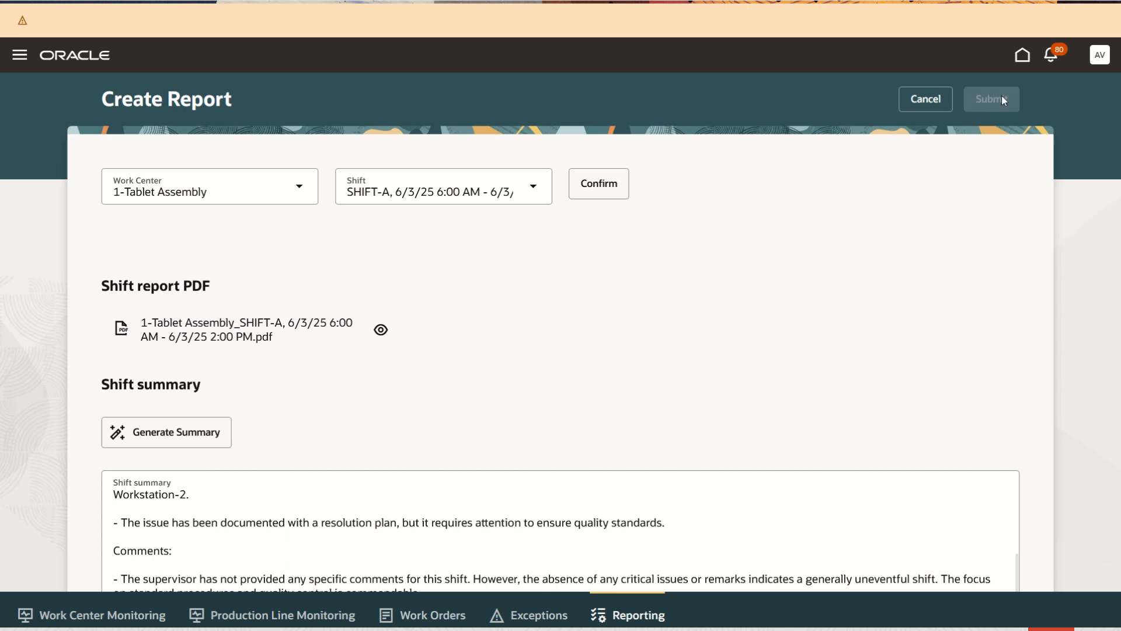